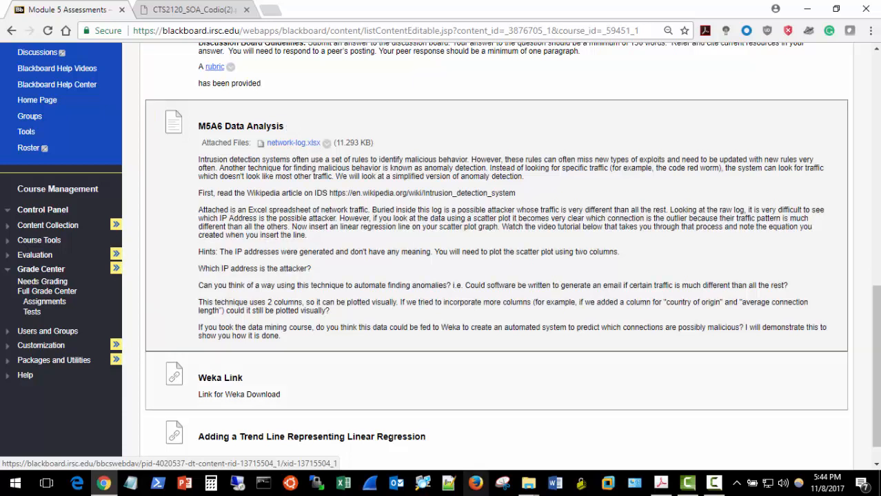
Step: Switch to the DataExercise folder in File Explorer and open network-log.xlsx
{"action": "mouse_move", "coordinate": [528, 485]}
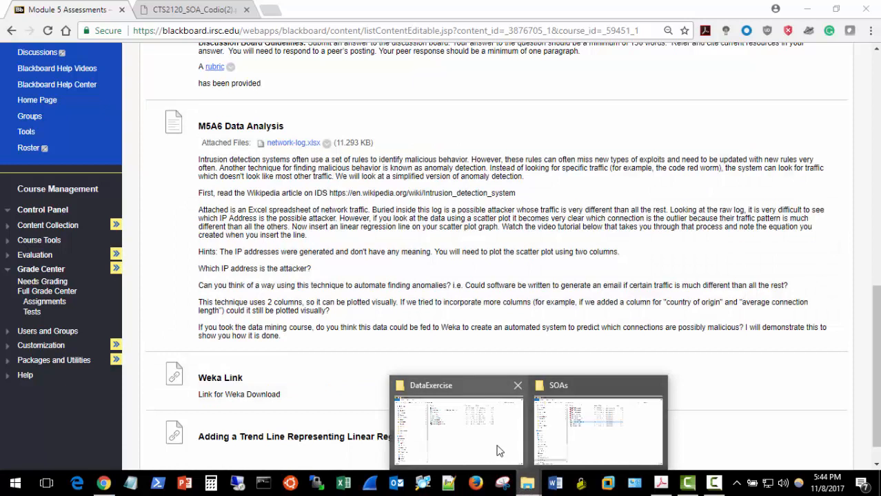
{"action": "mouse_move", "coordinate": [482, 432]}
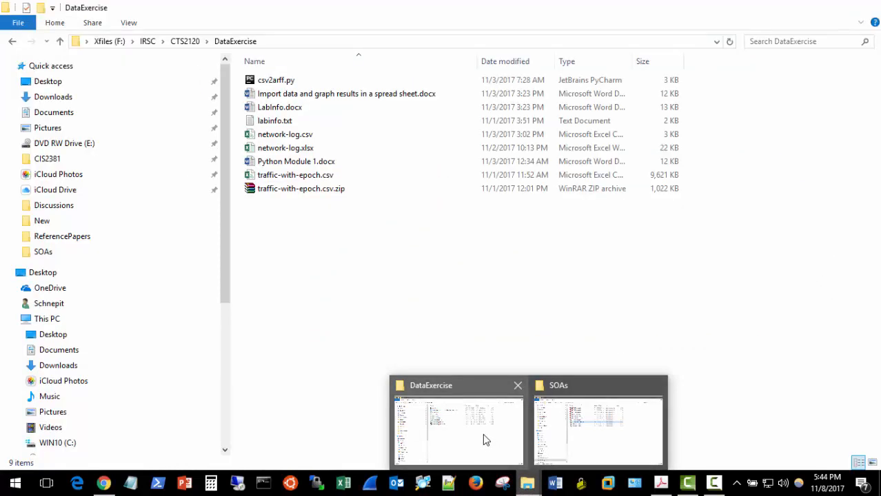
{"action": "left_click", "coordinate": [482, 435]}
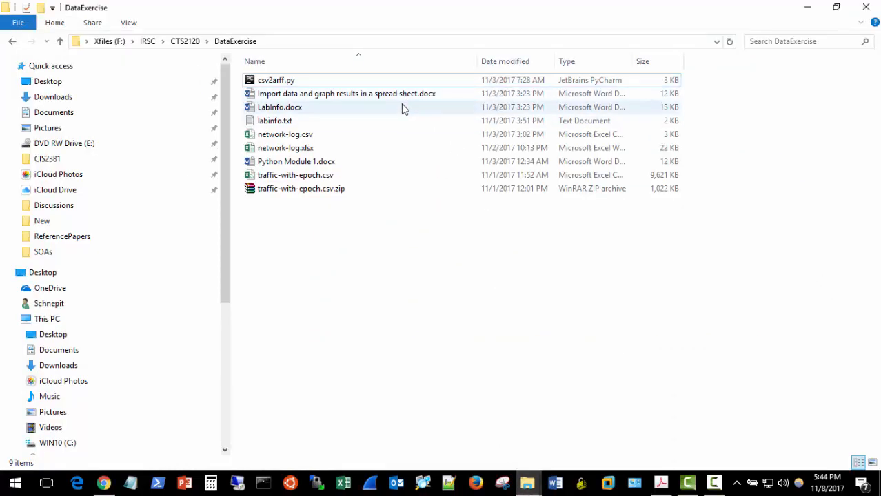
{"action": "double_click", "coordinate": [358, 153]}
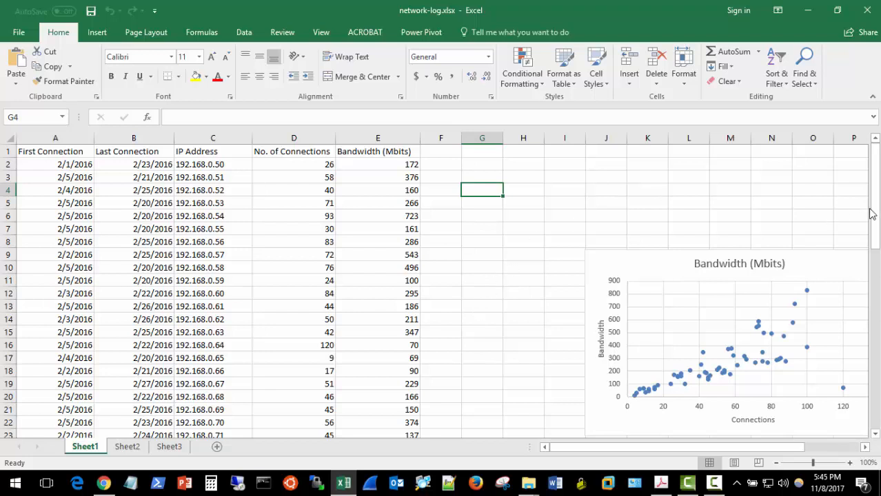
Step: Copy the entire network log table on Sheet1, including the header row, from A1 to E58
{"action": "left_click", "coordinate": [138, 448]}
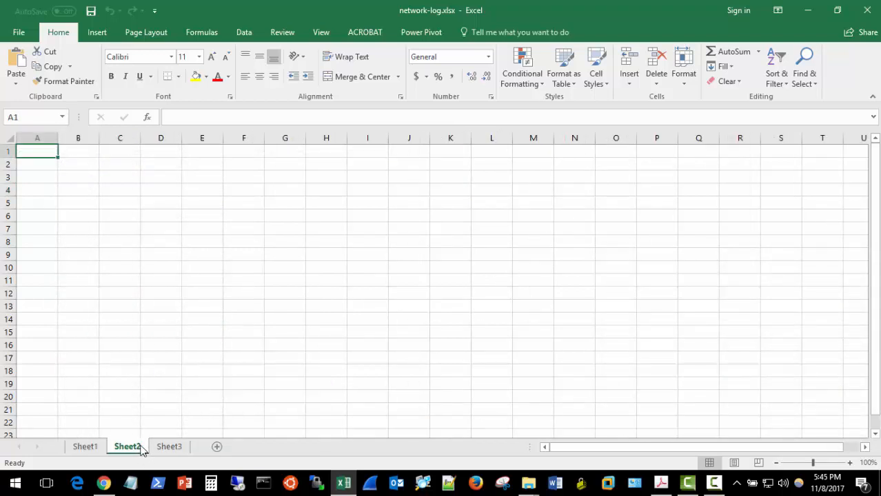
{"action": "left_click", "coordinate": [88, 447]}
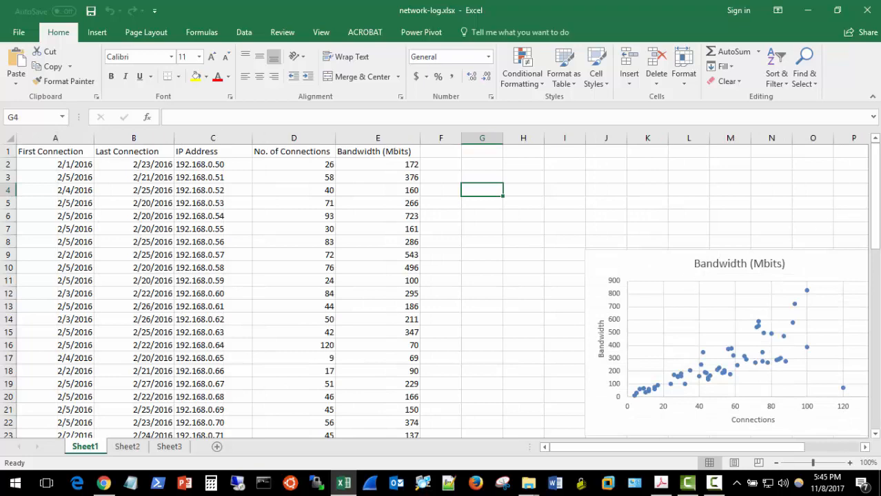
{"action": "left_click_drag", "start_coordinate": [874, 206], "coordinate": [872, 427]}
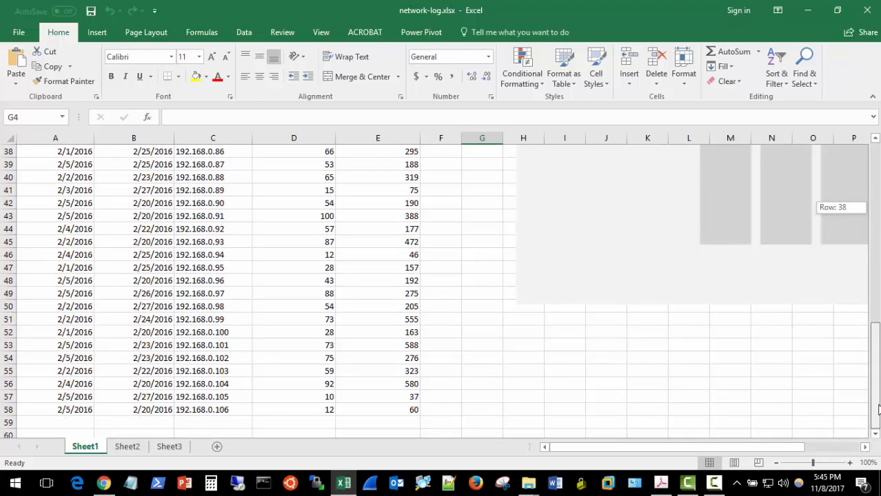
{"action": "left_click_drag", "start_coordinate": [876, 387], "coordinate": [856, 172]}
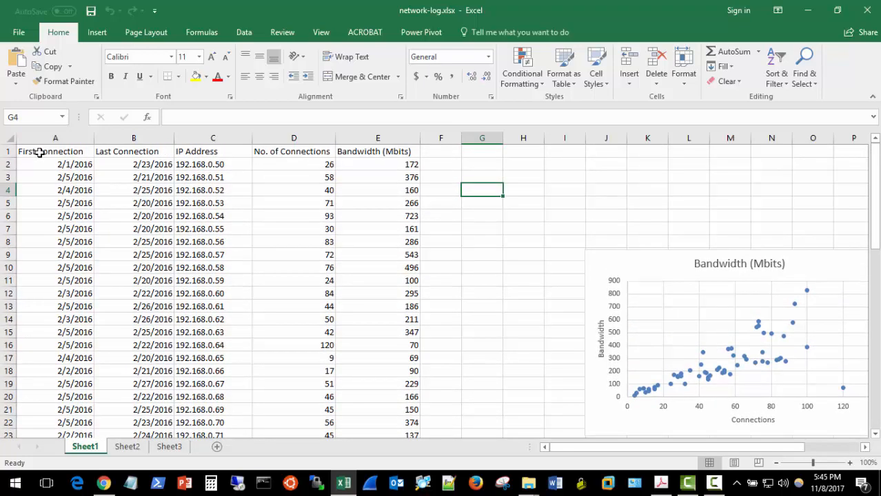
{"action": "left_click_drag", "start_coordinate": [41, 154], "coordinate": [357, 407]}
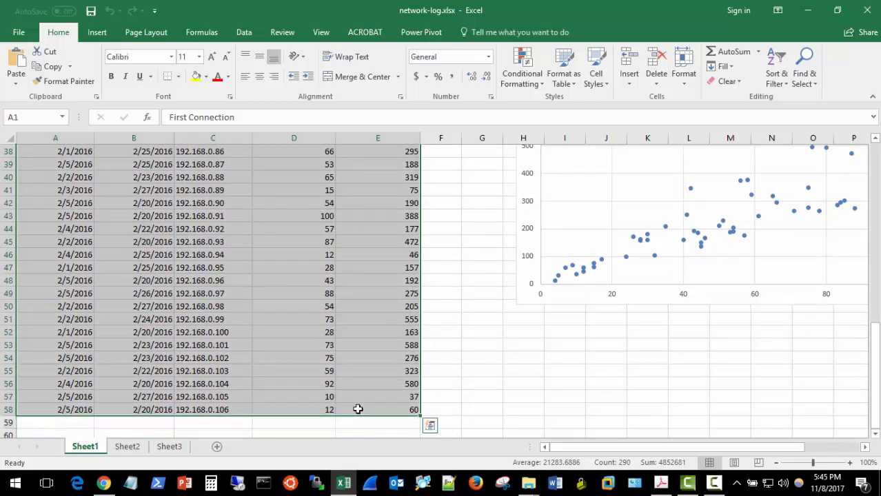
{"action": "right_click", "coordinate": [359, 411]}
{"action": "left_click", "coordinate": [440, 155]}
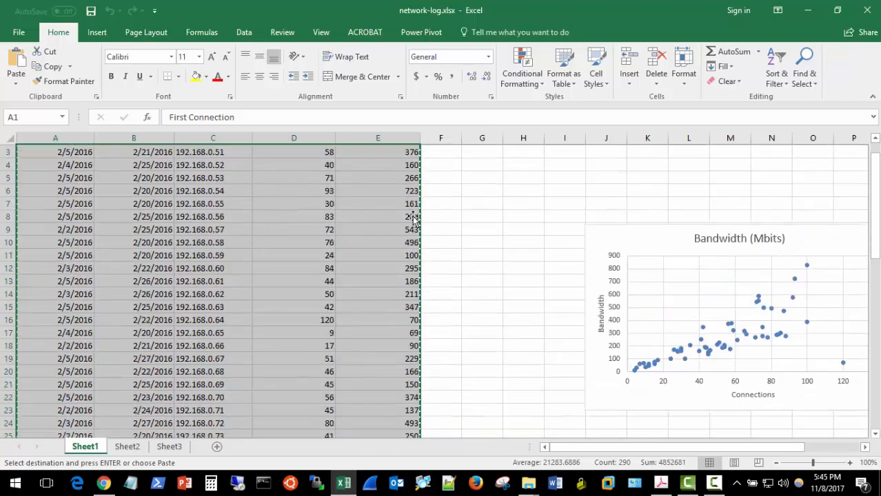
Step: Paste the copied log table into the range A1:E58 of Sheet2
{"action": "left_click", "coordinate": [127, 447]}
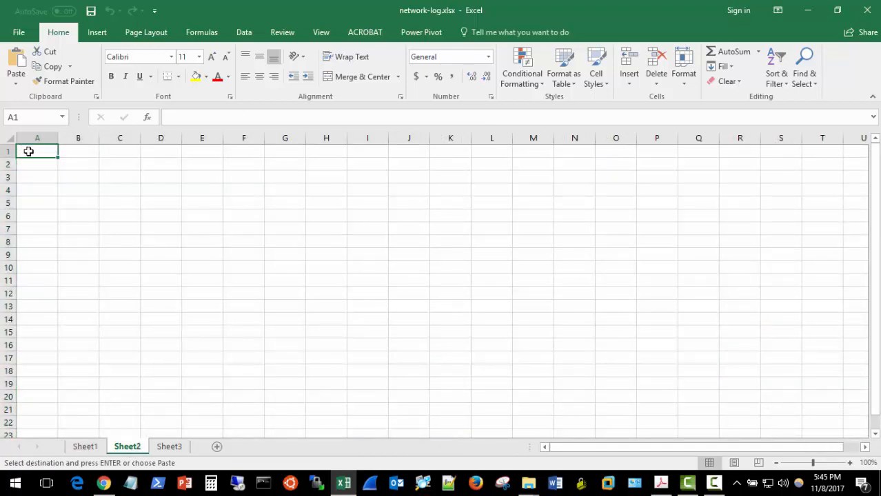
{"action": "left_click_drag", "start_coordinate": [28, 151], "coordinate": [217, 272]}
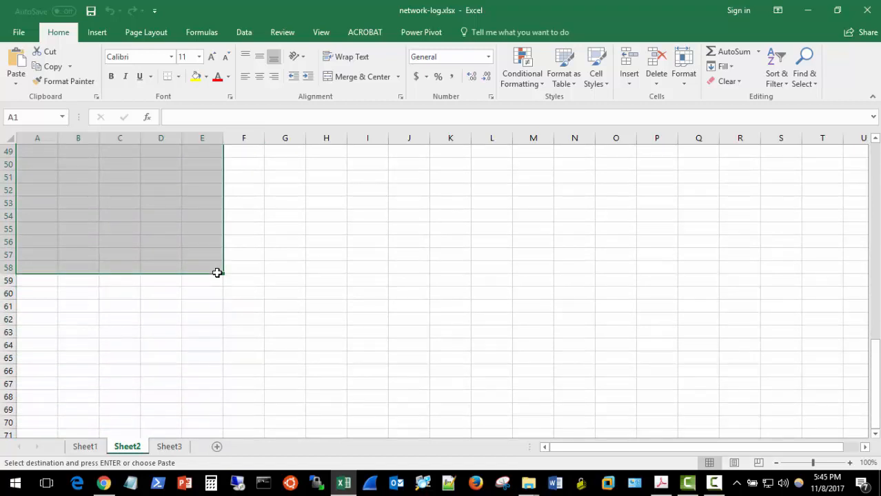
{"action": "key", "text": "ctrl+v"}
{"action": "scroll", "coordinate": [217, 275], "scroll_direction": "up", "scroll_amount": 16}
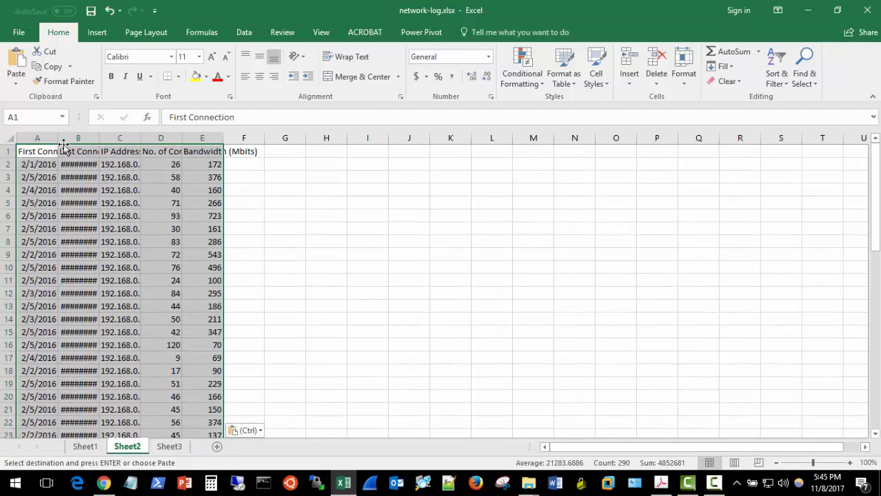
Step: Widen columns A to E on Sheet2 so that every header and date fits its column
{"action": "left_click_drag", "start_coordinate": [58, 142], "coordinate": [162, 144]}
{"action": "left_click_drag", "start_coordinate": [102, 141], "coordinate": [78, 141]}
{"action": "left_click_drag", "start_coordinate": [142, 139], "coordinate": [218, 139]}
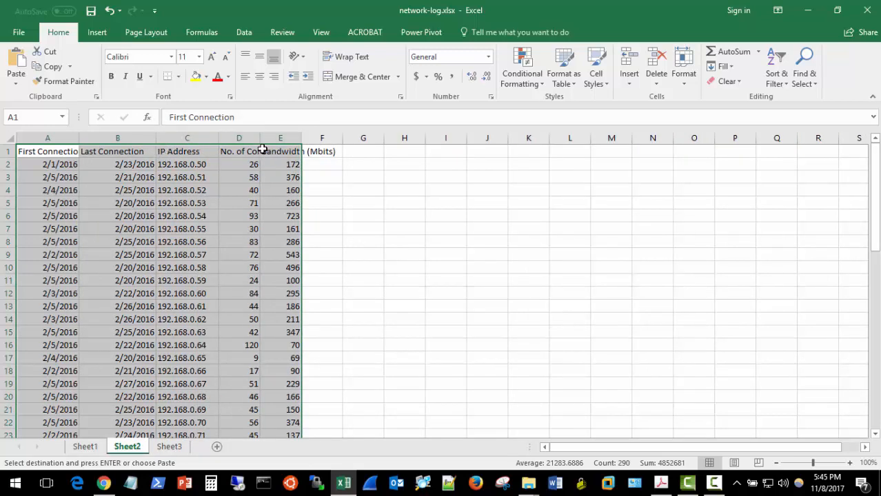
{"action": "left_click_drag", "start_coordinate": [260, 138], "coordinate": [397, 138]}
{"action": "left_click_drag", "start_coordinate": [158, 139], "coordinate": [177, 139]}
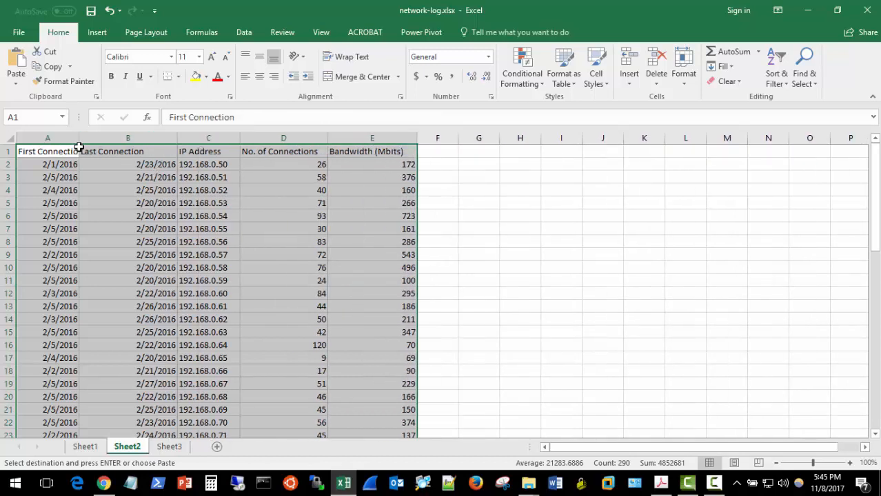
{"action": "left_click_drag", "start_coordinate": [79, 141], "coordinate": [99, 141]}
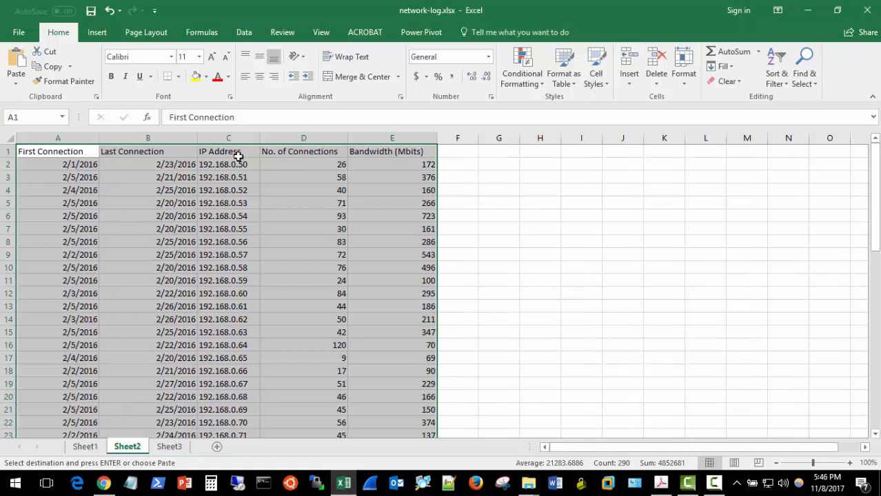
{"action": "left_click", "coordinate": [293, 257]}
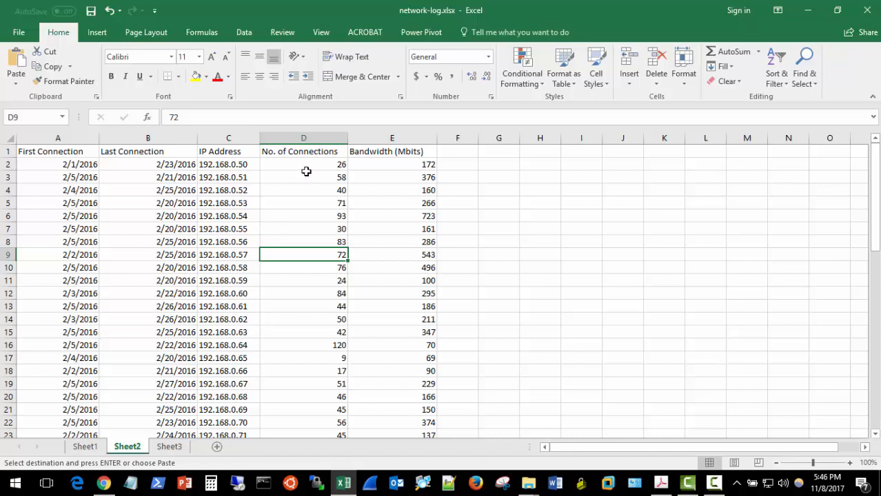
Step: Insert a markers-only scatter chart from the connection and bandwidth values in D2:E58 on Sheet2
{"action": "left_click_drag", "start_coordinate": [305, 171], "coordinate": [365, 393]}
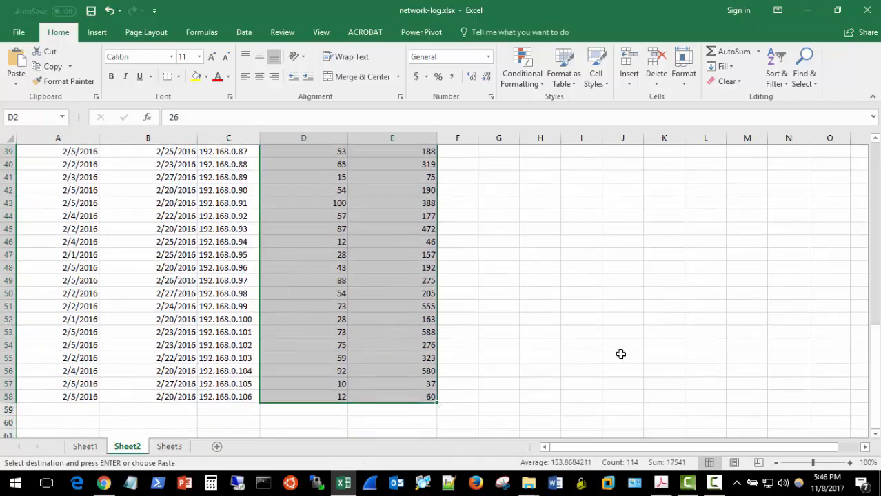
{"action": "scroll", "coordinate": [626, 352], "scroll_direction": "up", "scroll_amount": 13}
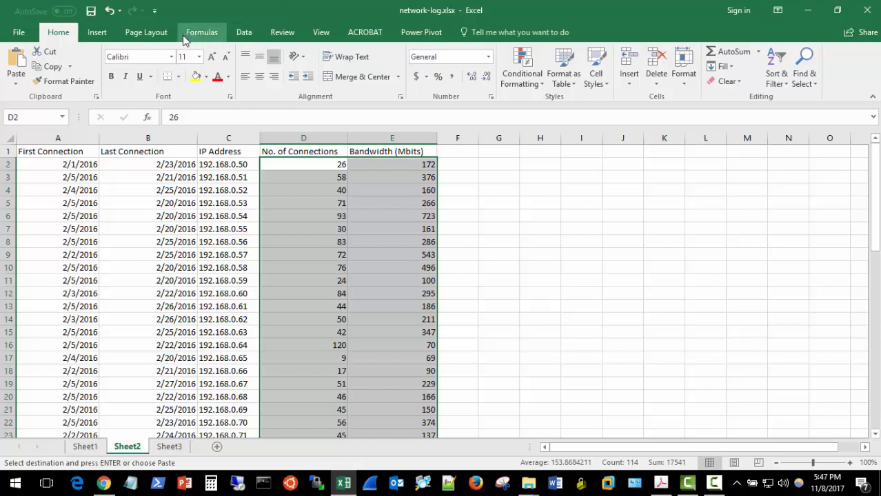
{"action": "left_click", "coordinate": [246, 32]}
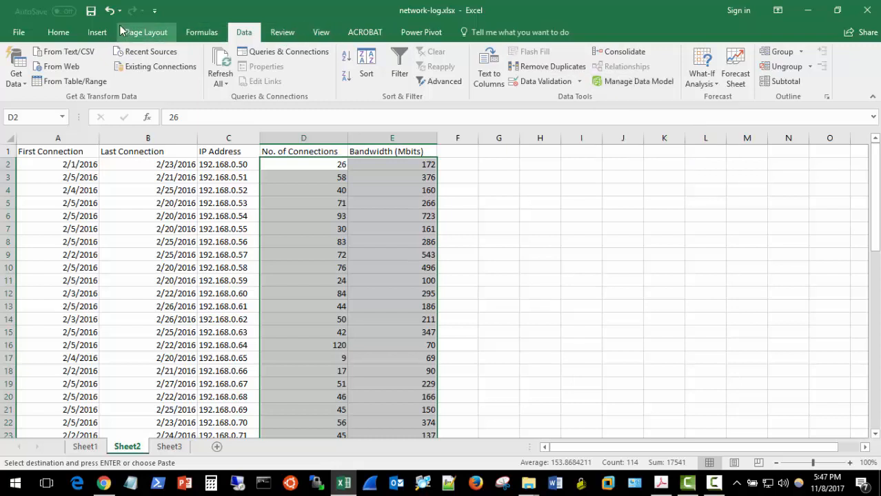
{"action": "left_click", "coordinate": [59, 32]}
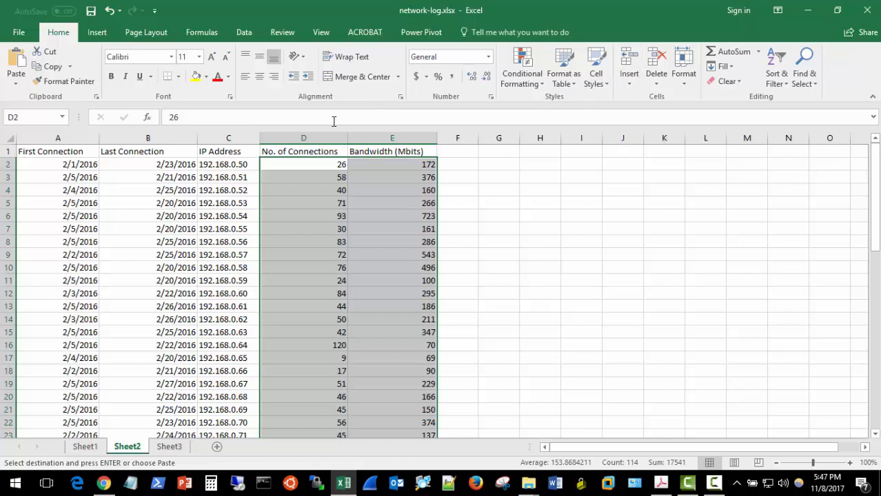
{"action": "scroll", "coordinate": [381, 224], "scroll_direction": "down", "scroll_amount": 17}
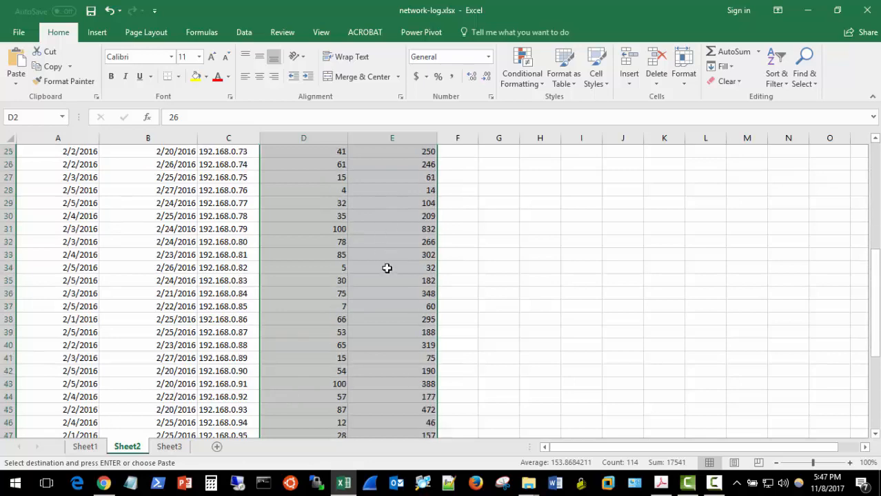
{"action": "scroll", "coordinate": [396, 303], "scroll_direction": "up", "scroll_amount": 2}
{"action": "scroll", "coordinate": [397, 299], "scroll_direction": "up", "scroll_amount": 17}
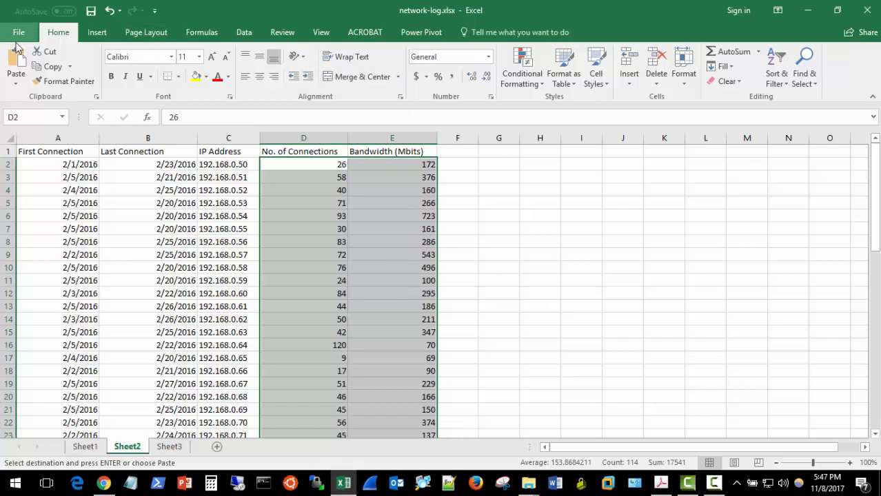
{"action": "left_click", "coordinate": [89, 34]}
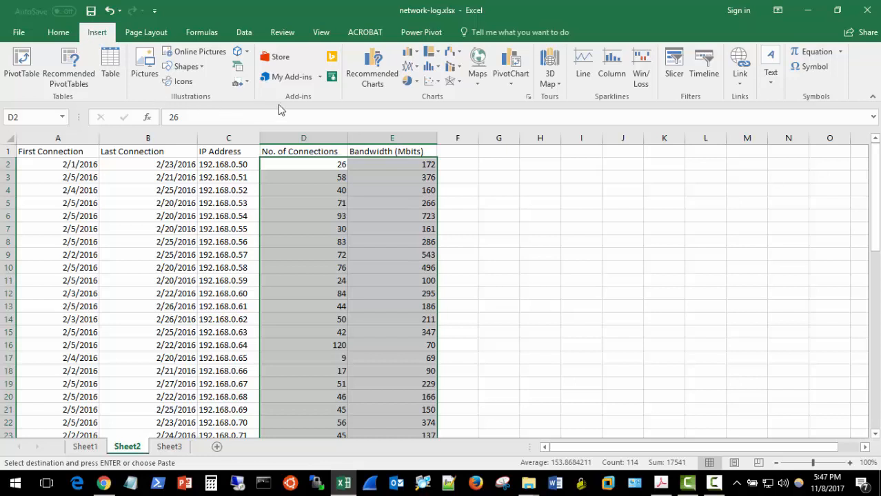
{"action": "left_click", "coordinate": [437, 83]}
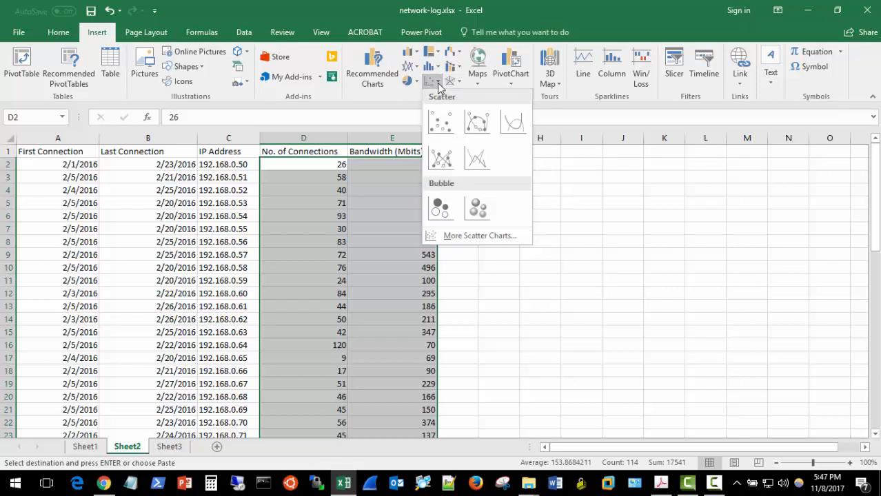
{"action": "left_click", "coordinate": [441, 122]}
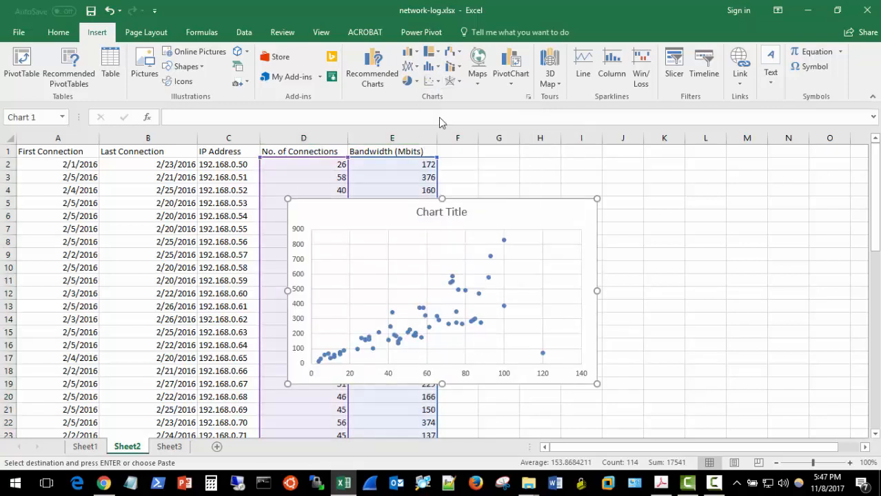
Step: Move the scatter chart into the empty area beside the table and enlarge it, inspecting its outlying points
{"action": "left_click_drag", "start_coordinate": [563, 206], "coordinate": [730, 195]}
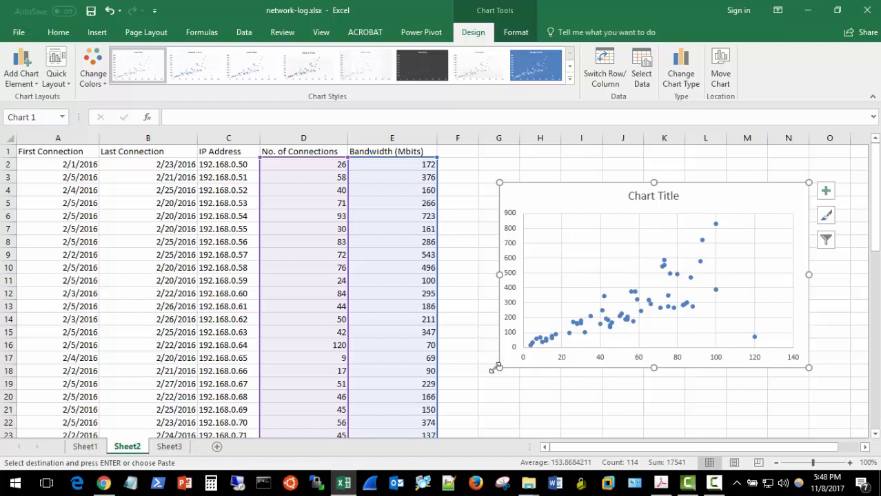
{"action": "left_click_drag", "start_coordinate": [499, 368], "coordinate": [481, 405]}
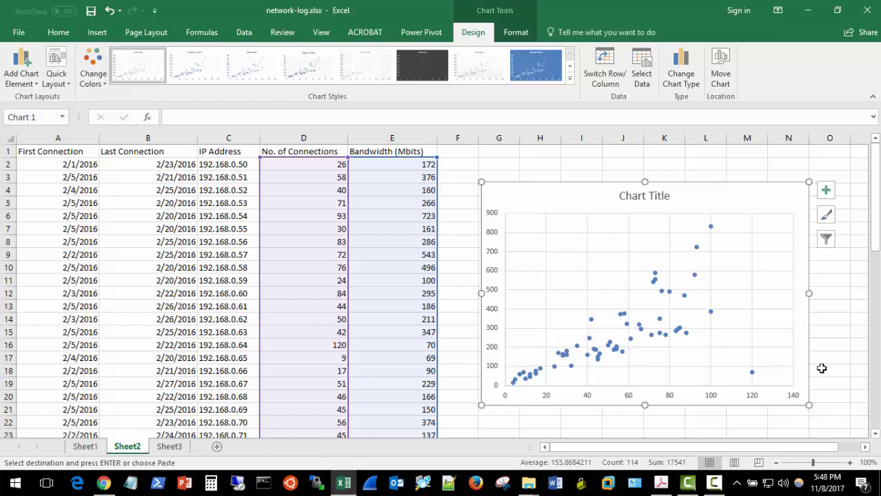
{"action": "mouse_move", "coordinate": [752, 374]}
{"action": "mouse_move", "coordinate": [711, 229]}
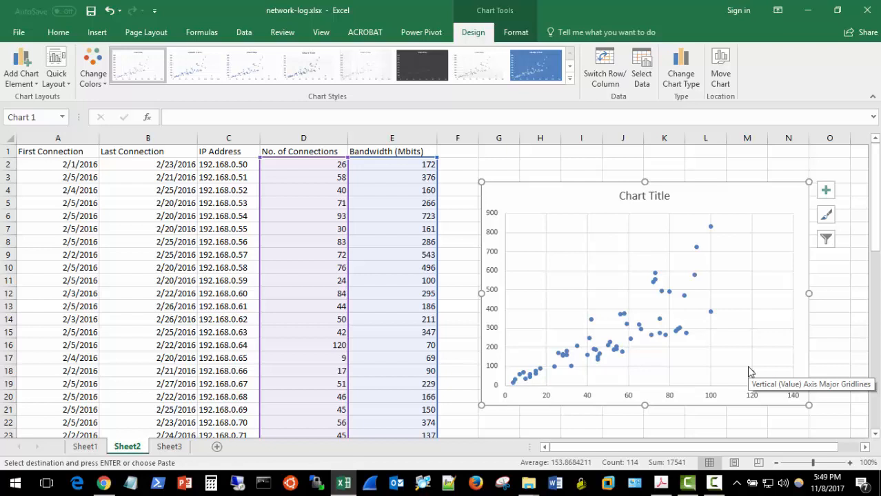
{"action": "left_click", "coordinate": [711, 227]}
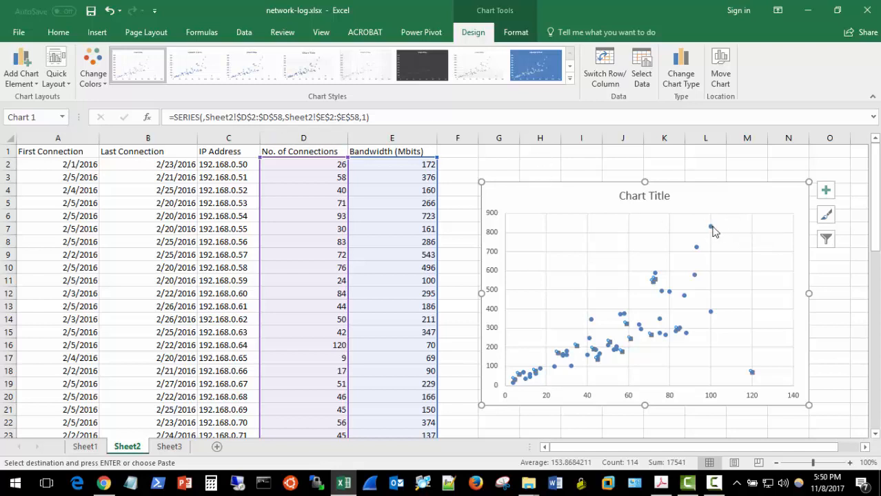
{"action": "mouse_move", "coordinate": [709, 226]}
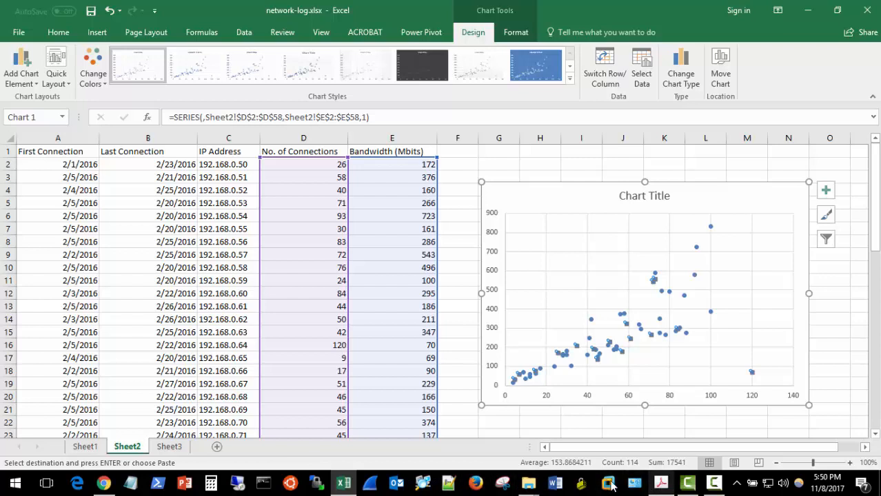
Step: Switch to Chrome and open the course's "Adding a Trend Line Representing Linear Regression" video link
{"action": "mouse_move", "coordinate": [529, 489]}
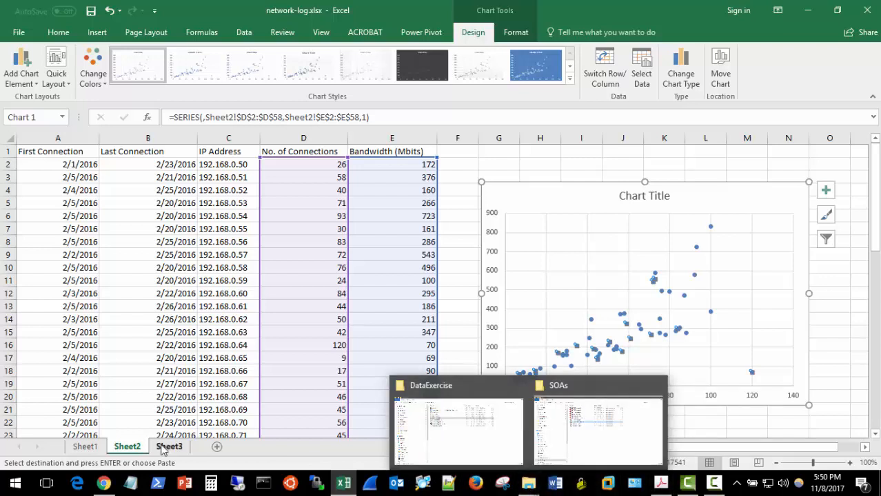
{"action": "mouse_move", "coordinate": [105, 488]}
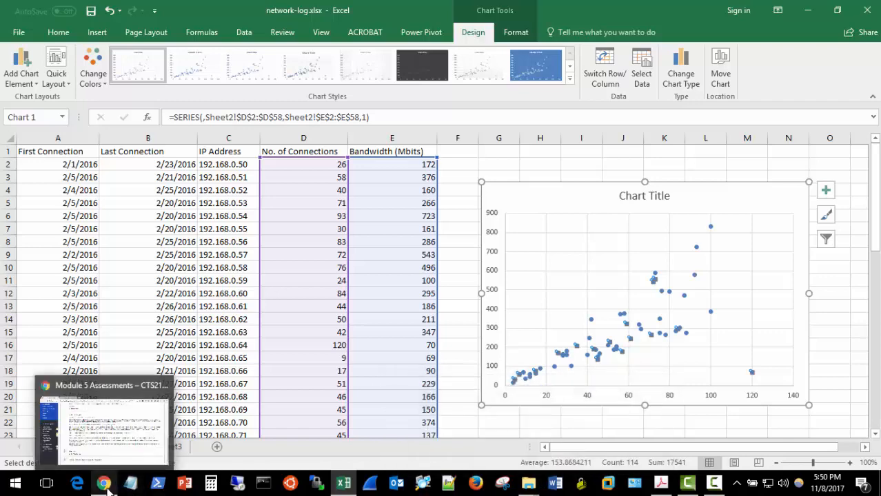
{"action": "left_click", "coordinate": [107, 488]}
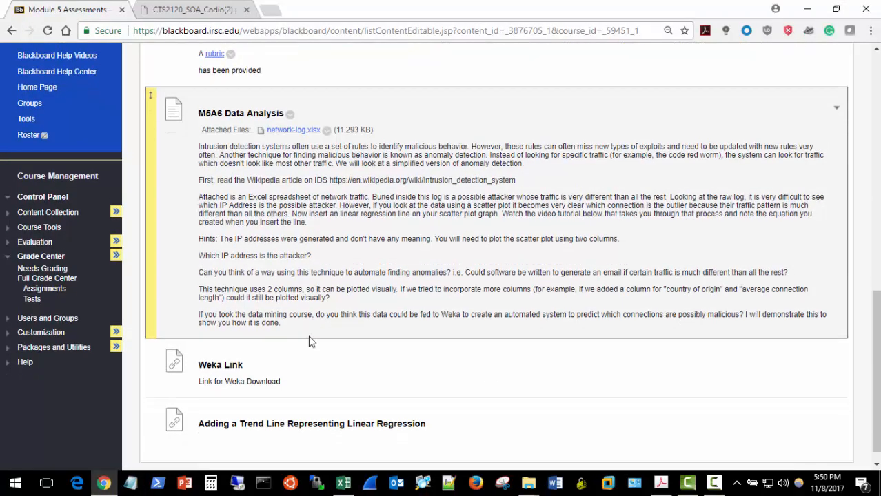
{"action": "scroll", "coordinate": [312, 408], "scroll_direction": "down", "scroll_amount": 1}
{"action": "left_click", "coordinate": [312, 406]}
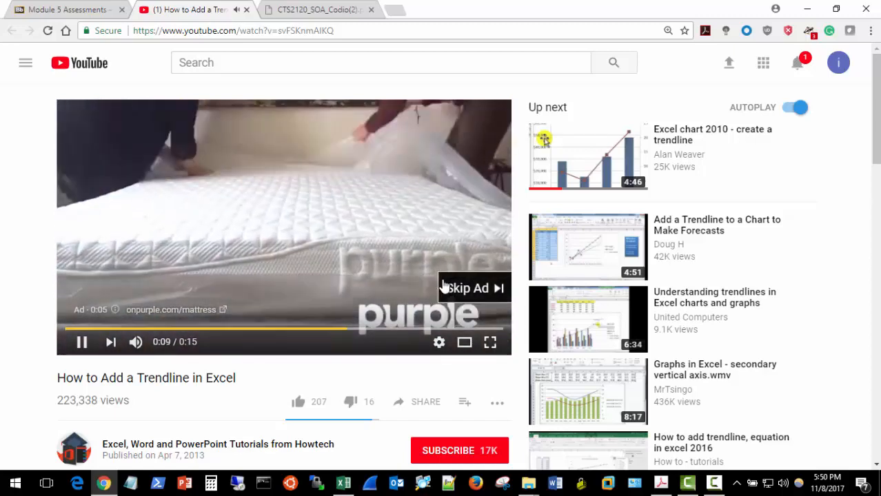
Step: Skip the advertisement and play the "How to Add a Trendline in Excel" video in full screen
{"action": "left_click", "coordinate": [472, 288]}
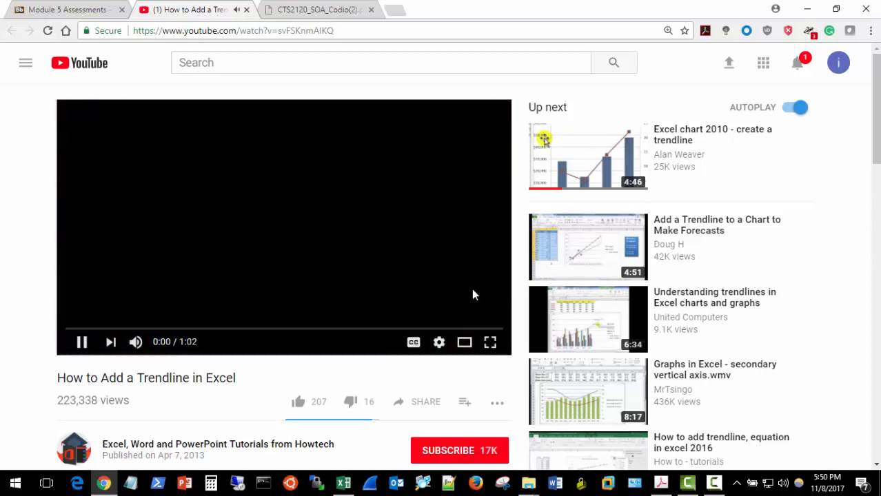
{"action": "left_click", "coordinate": [490, 343]}
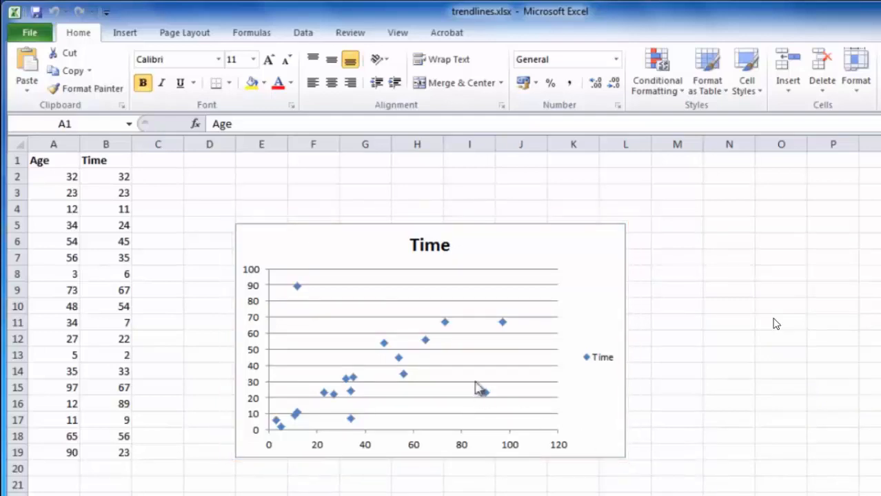
{"action": "left_click", "coordinate": [427, 343]}
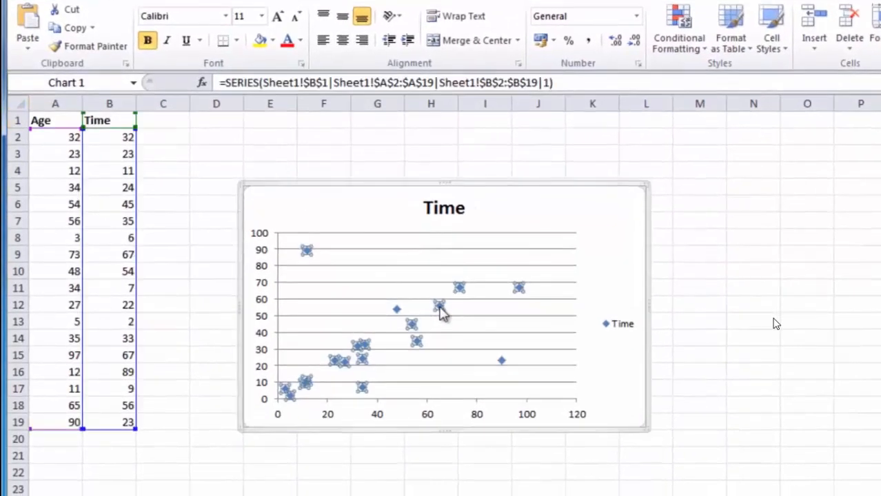
{"action": "right_click", "coordinate": [441, 313]}
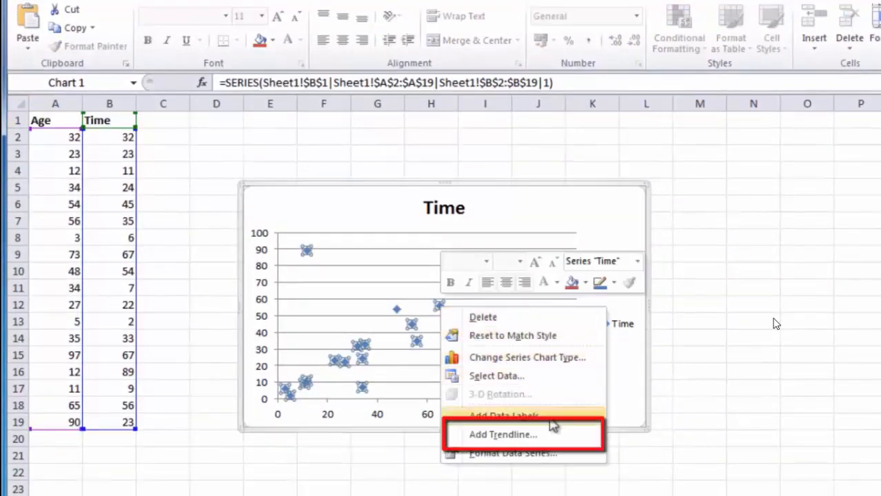
{"action": "left_click", "coordinate": [565, 437]}
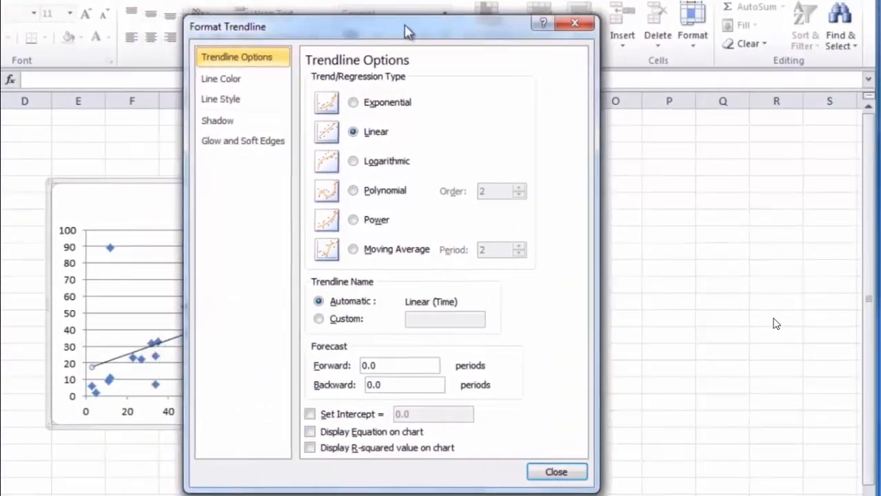
{"action": "left_click_drag", "start_coordinate": [406, 31], "coordinate": [618, 25]}
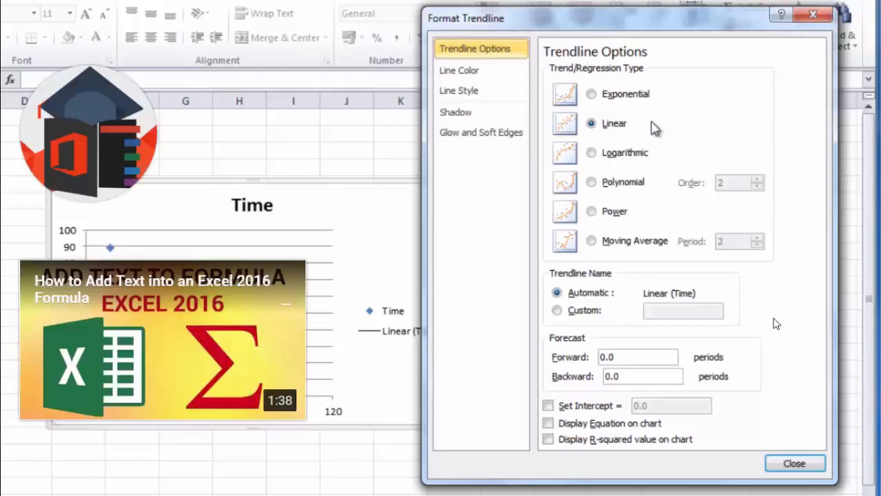
{"action": "left_click", "coordinate": [625, 102]}
{"action": "left_click", "coordinate": [624, 187]}
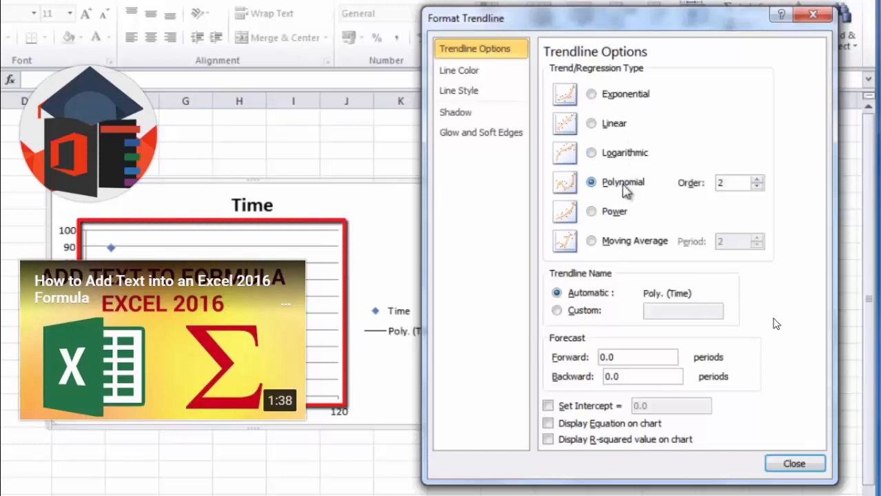
{"action": "left_click", "coordinate": [612, 219]}
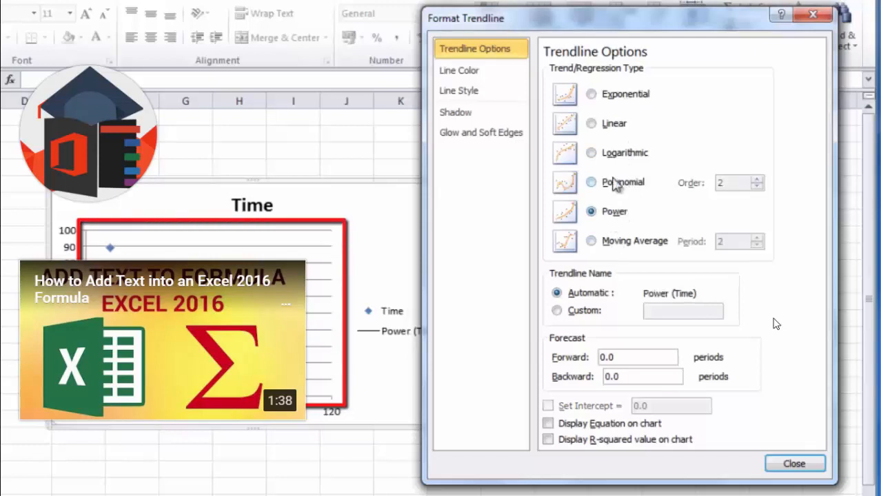
{"action": "left_click", "coordinate": [633, 159]}
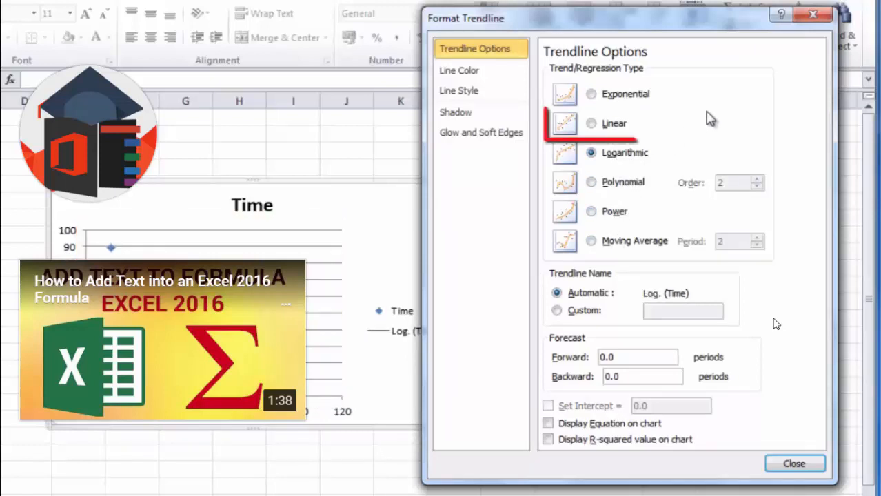
{"action": "left_click", "coordinate": [618, 125]}
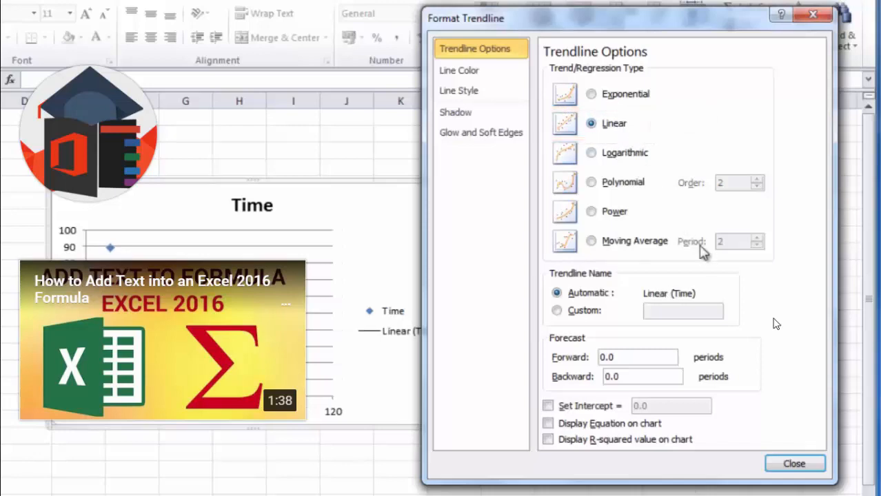
{"action": "left_click", "coordinate": [794, 464]}
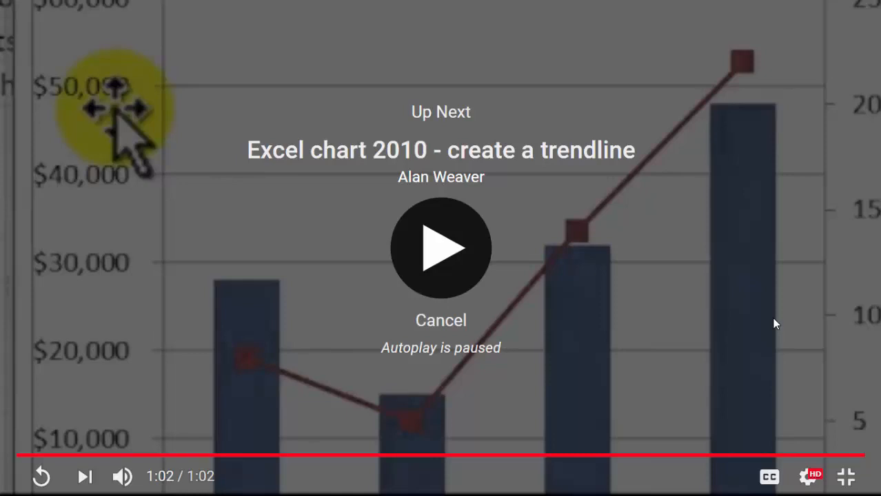
Step: Leave the full-screen video, close its page and switch back to the network-log.xlsx workbook in Excel
{"action": "left_click", "coordinate": [846, 476]}
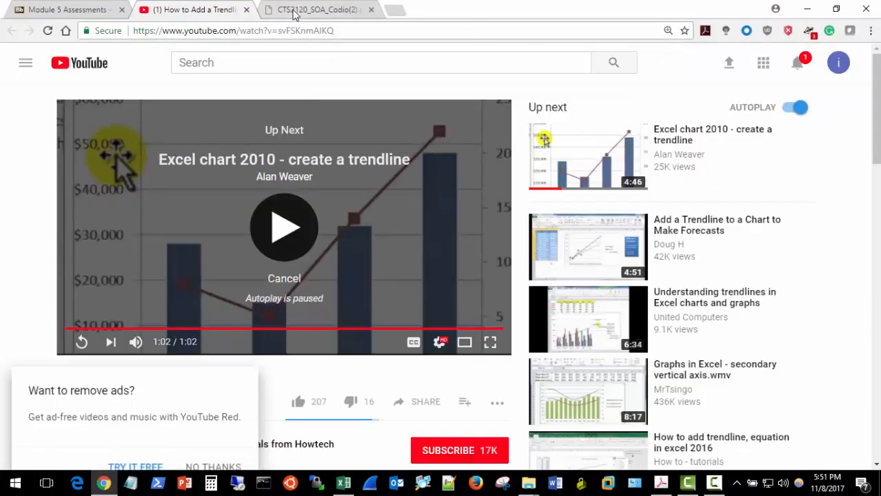
{"action": "left_click", "coordinate": [247, 9]}
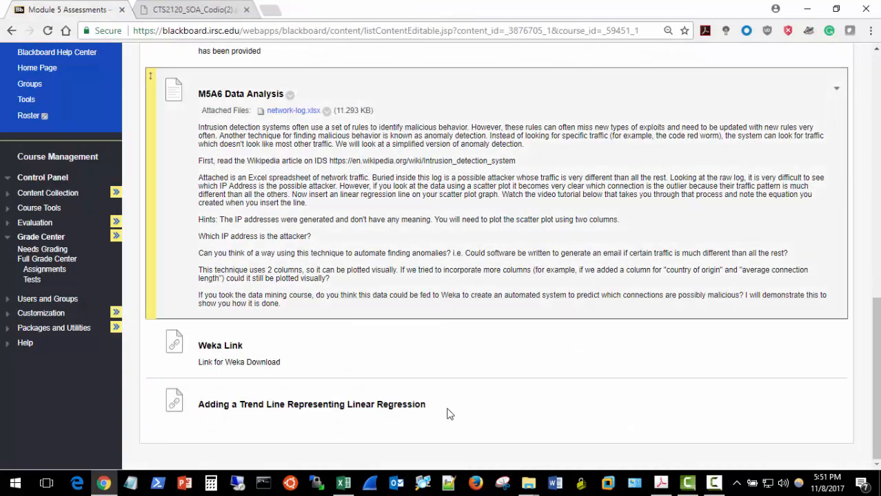
{"action": "mouse_move", "coordinate": [667, 490]}
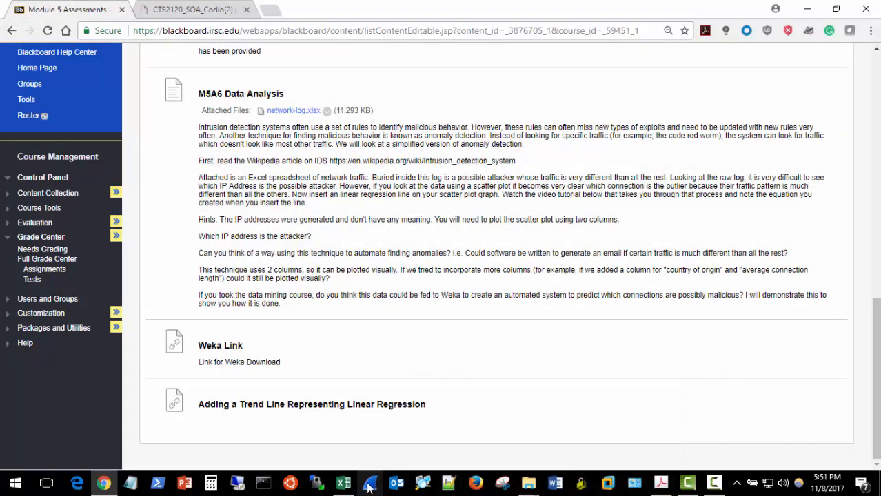
{"action": "left_click", "coordinate": [343, 485]}
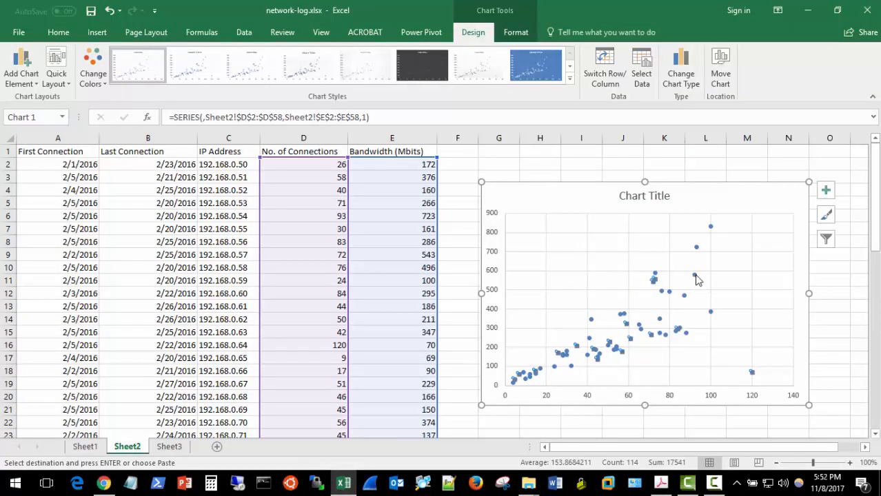
Step: Add a linear trendline to the data series of the scatter chart on Sheet2
{"action": "right_click", "coordinate": [694, 277]}
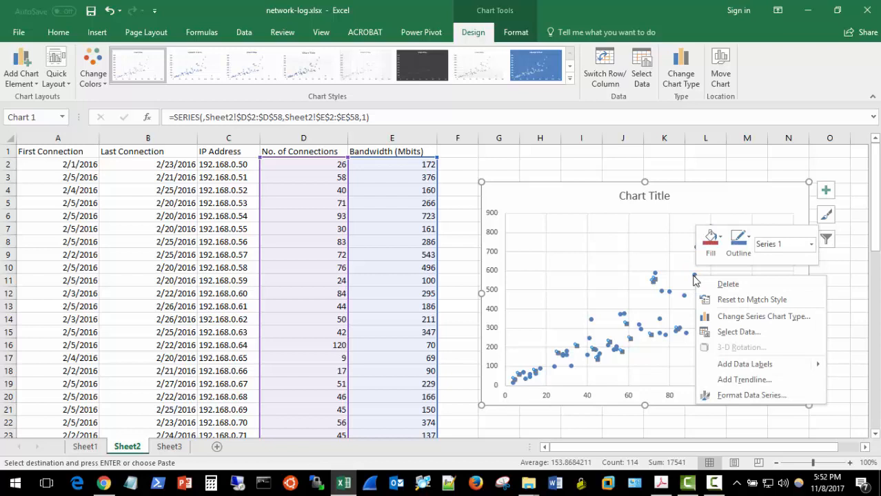
{"action": "left_click", "coordinate": [734, 381]}
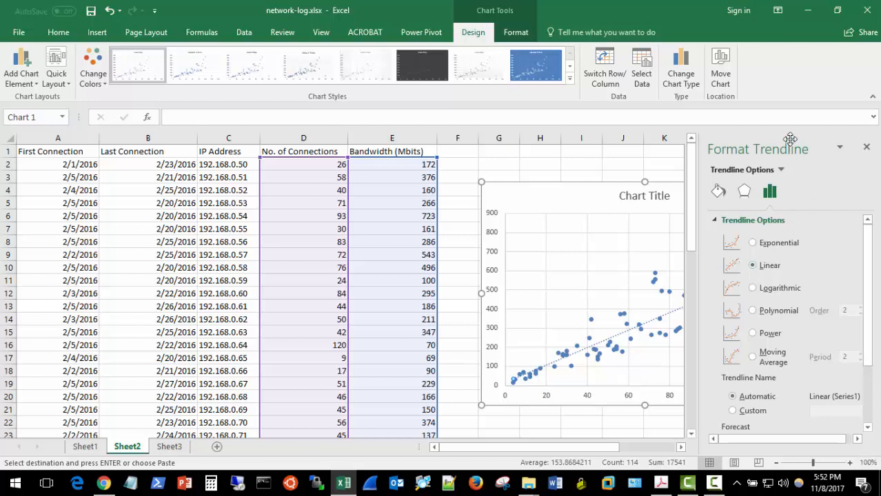
{"action": "left_click", "coordinate": [866, 146]}
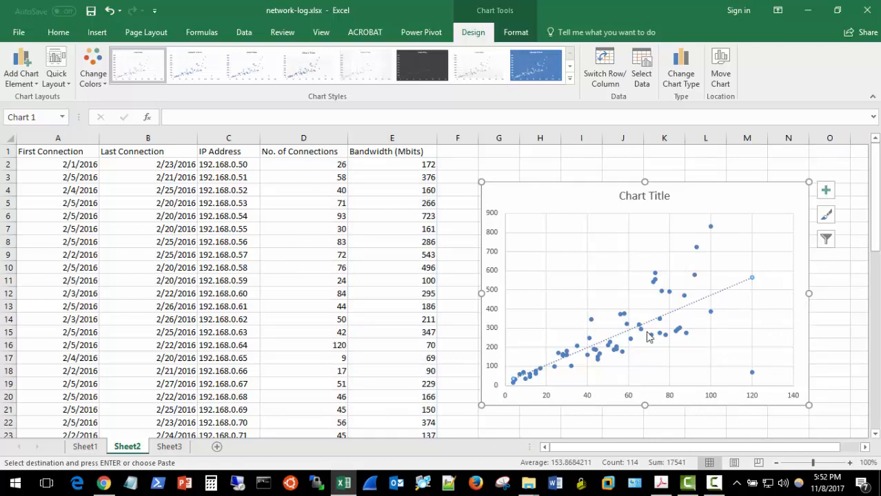
Step: Reopen the trendline's formatting, look through its line and effect settings, and display its equation on the chart
{"action": "right_click", "coordinate": [686, 308]}
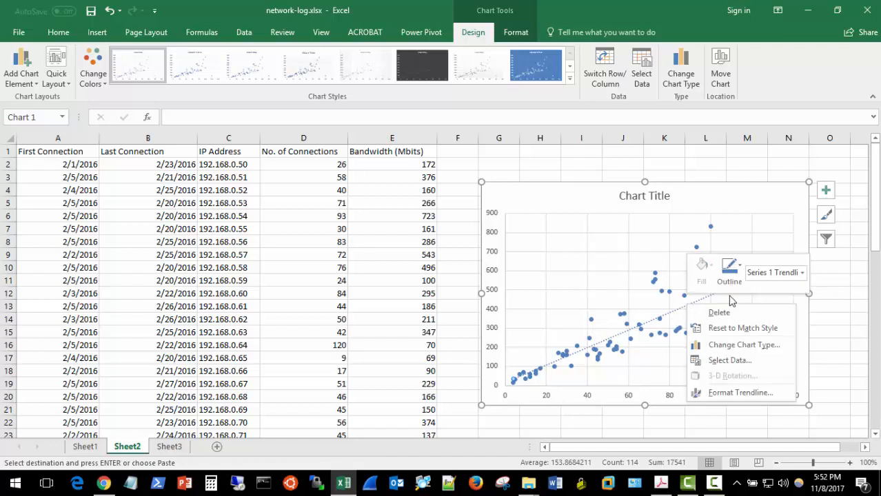
{"action": "left_click", "coordinate": [673, 317]}
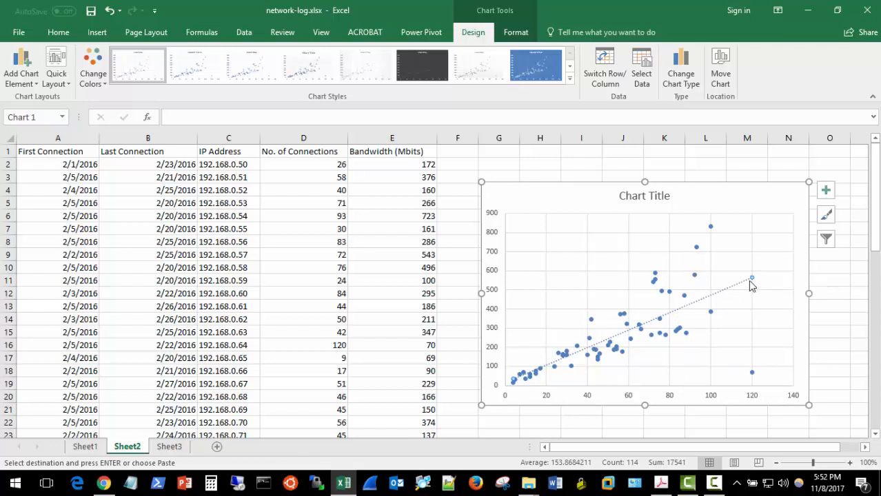
{"action": "right_click", "coordinate": [750, 283]}
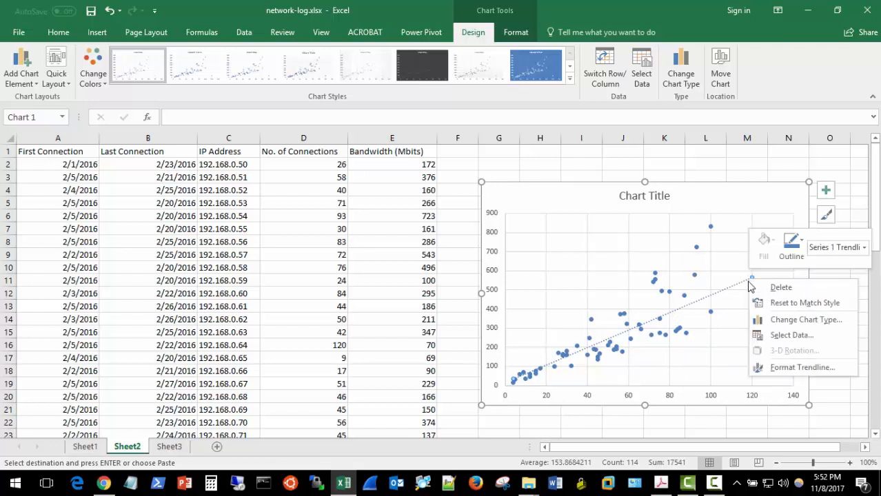
{"action": "left_click", "coordinate": [787, 368]}
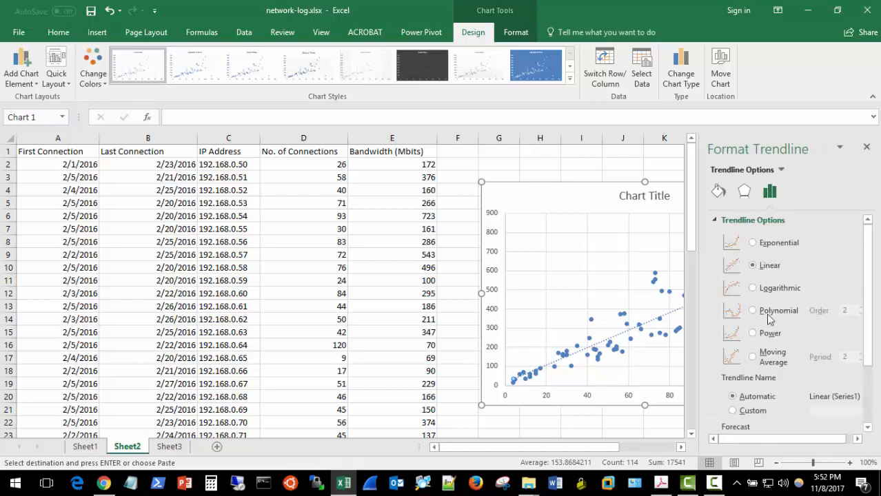
{"action": "left_click", "coordinate": [718, 193]}
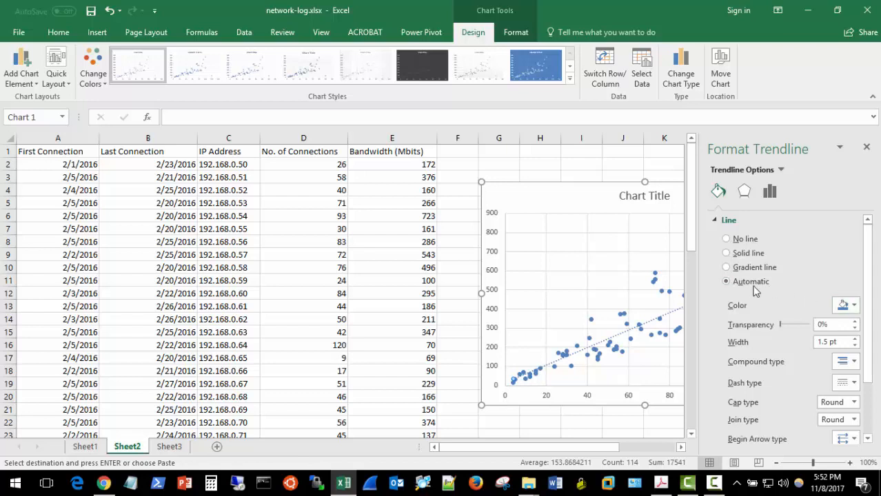
{"action": "left_click", "coordinate": [855, 339]}
{"action": "left_click", "coordinate": [744, 192]}
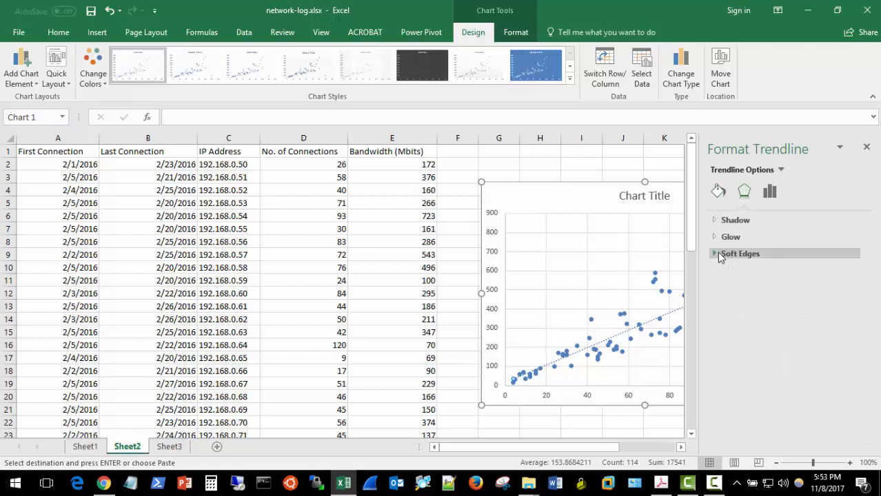
{"action": "left_click", "coordinate": [770, 192]}
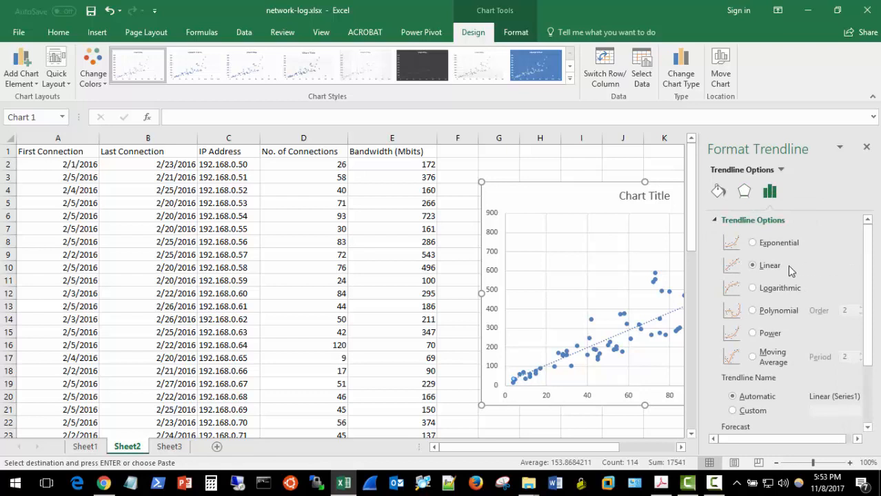
{"action": "left_click_drag", "start_coordinate": [874, 269], "coordinate": [875, 333]}
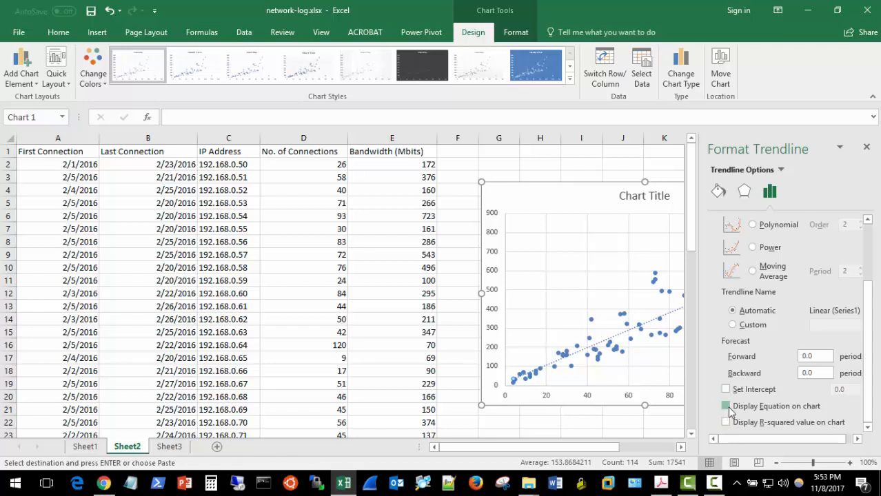
{"action": "left_click", "coordinate": [866, 146]}
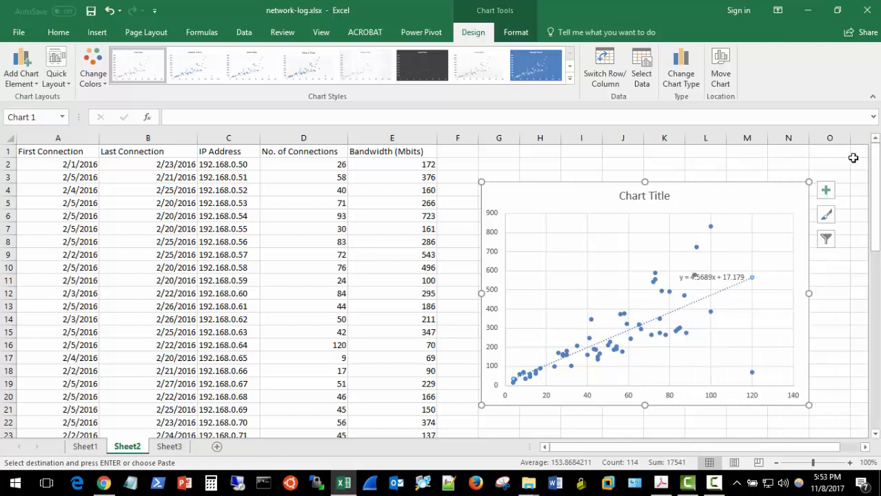
Step: Move the trendline equation label upward, clear of the line and the data point it covers
{"action": "left_click", "coordinate": [721, 277]}
{"action": "left_click_drag", "start_coordinate": [721, 270], "coordinate": [727, 253]}
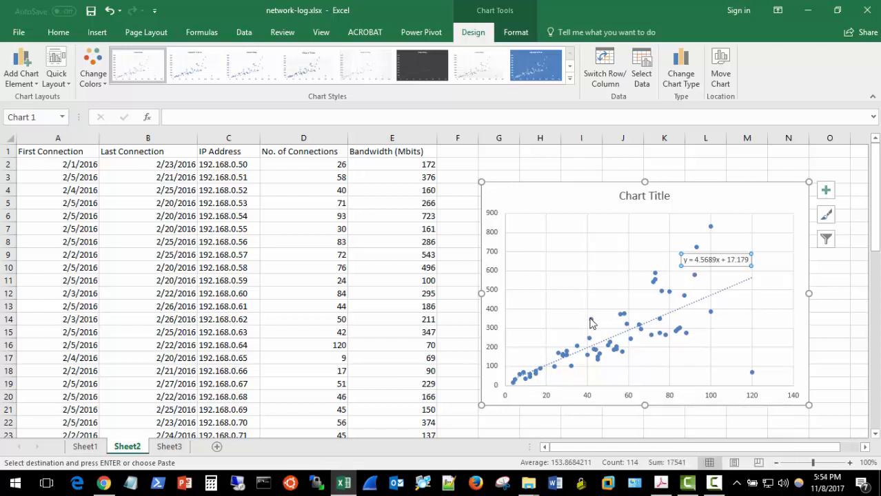
{"action": "mouse_move", "coordinate": [592, 326]}
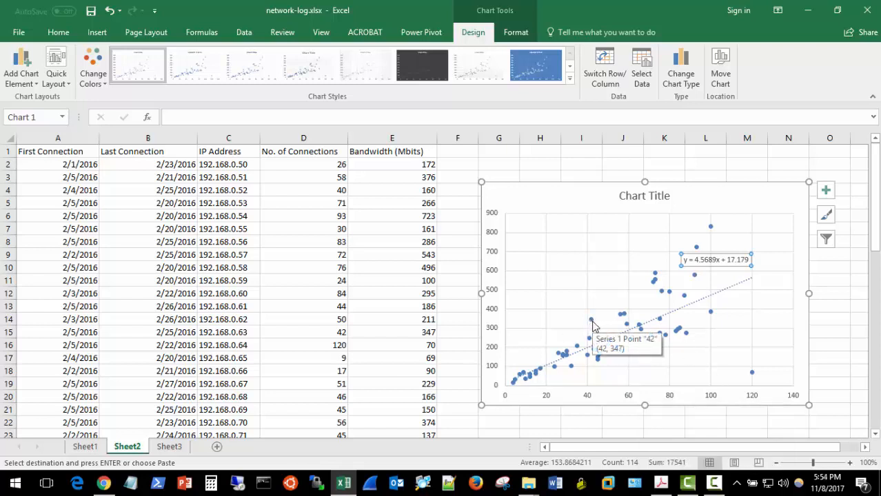